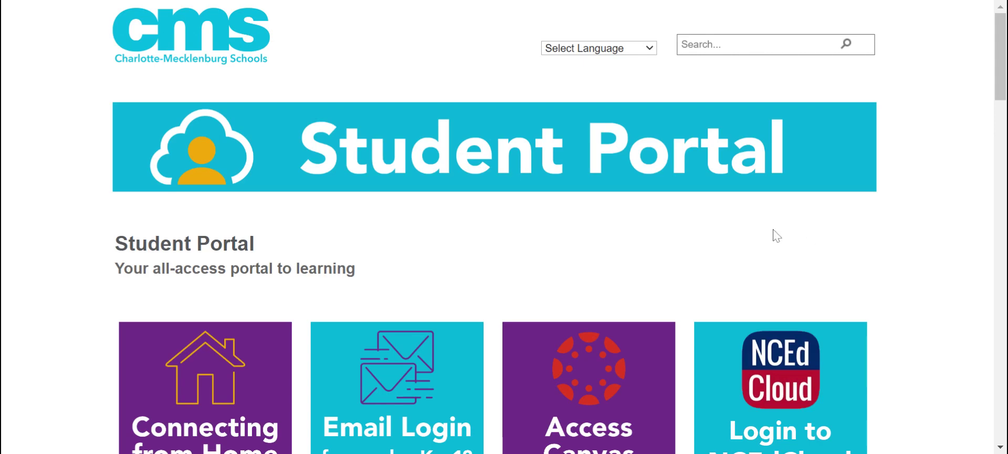
# Step: Scroll the CMS Student Portal down to the Everyone section's oneaccess tile
pyautogui.scroll(-5, 840, 341)
pyautogui.scroll(-5, 871, 347)
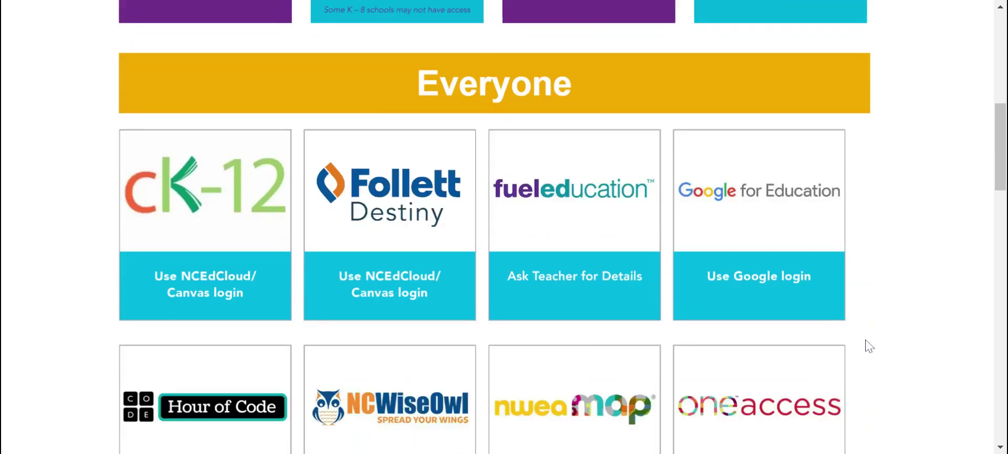
pyautogui.scroll(-3, 749, 364)
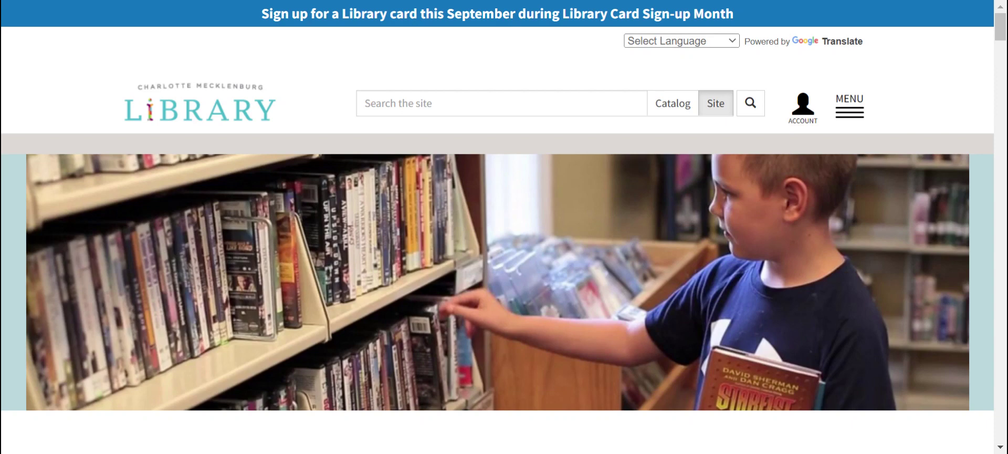
# Step: Open the library's ONE Access for Elementary School page
pyautogui.scroll(-10, 691, 330)
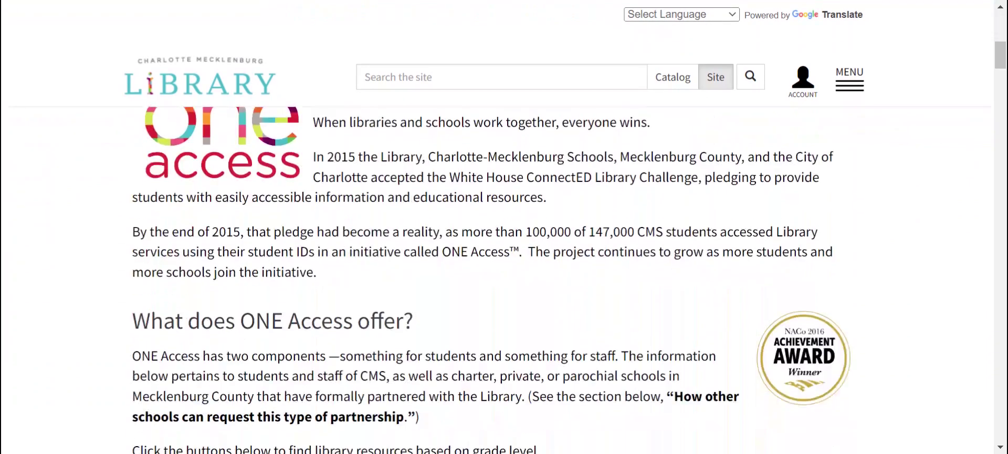
pyautogui.scroll(-2, 677, 309)
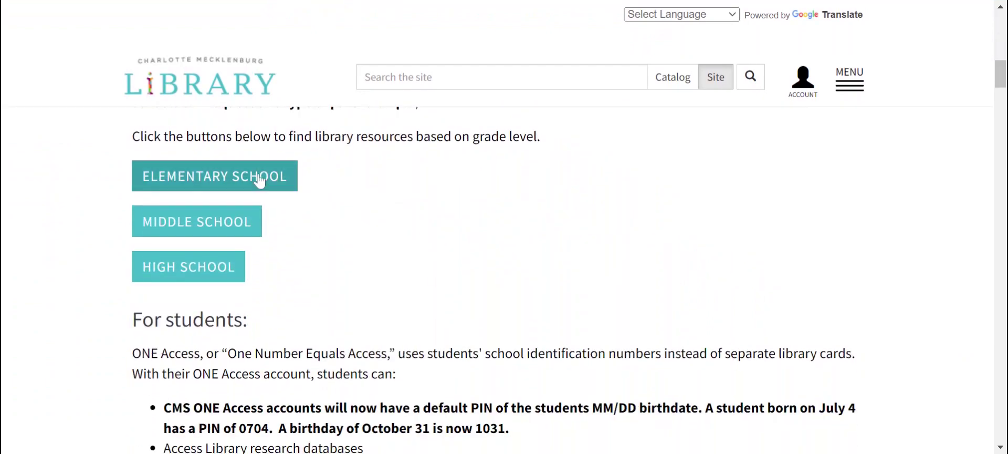
pyautogui.click(259, 178)
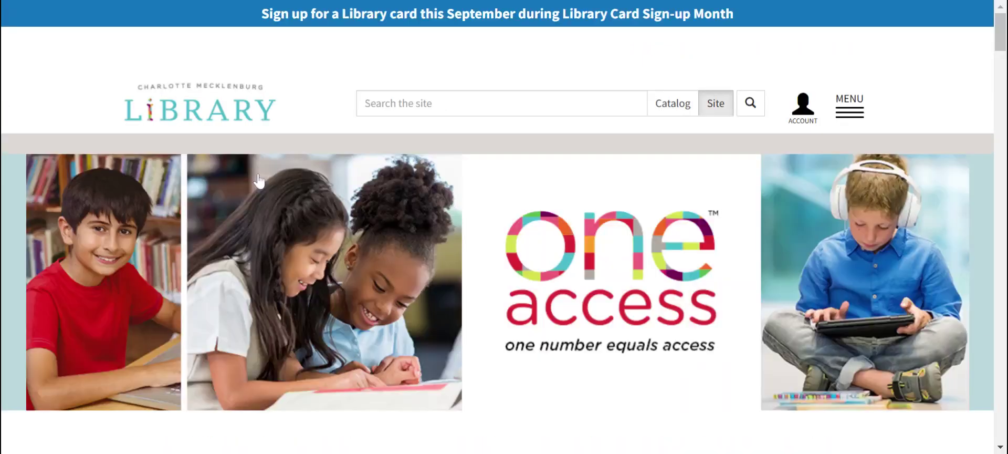
# Step: Browse the Online Resources cards, such as CultureGrams, CQ Researcher and PebbleGo Science
pyautogui.scroll(-10, 490, 274)
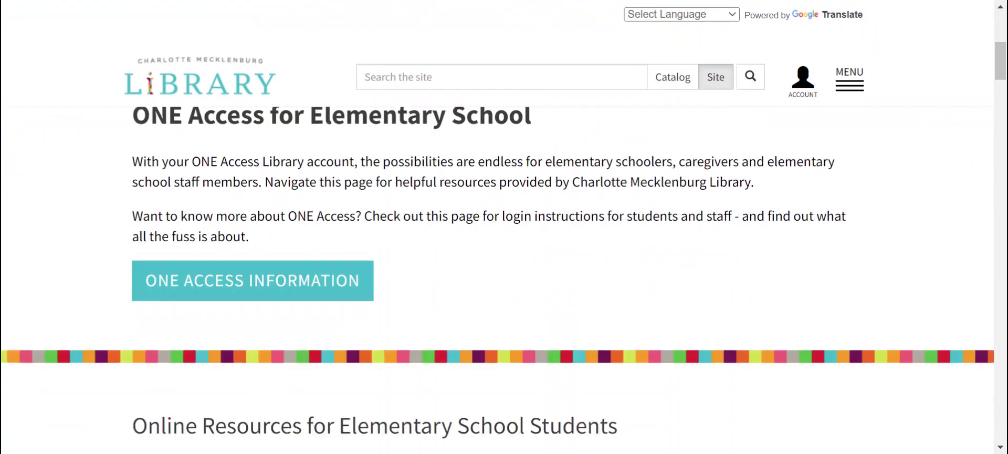
pyautogui.scroll(-5, 490, 262)
pyautogui.scroll(3, 493, 262)
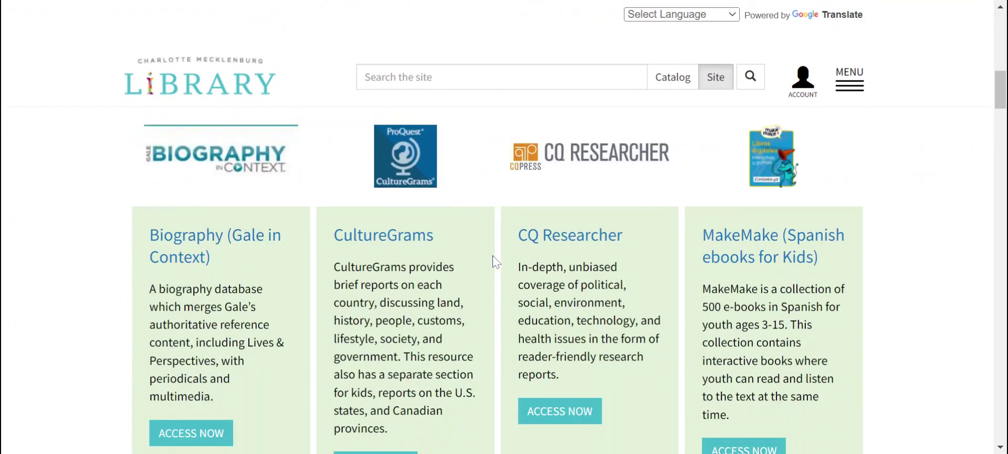
pyautogui.scroll(-3, 202, 270)
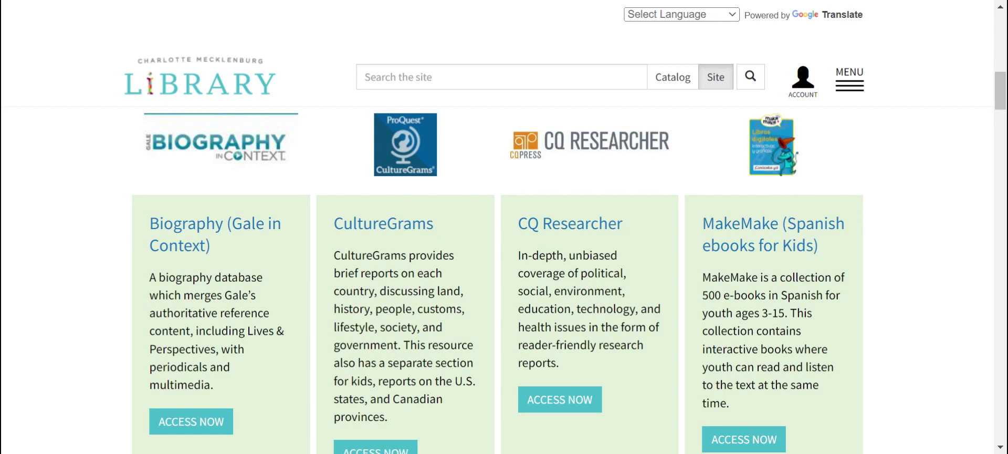
pyautogui.scroll(-6, 659, 289)
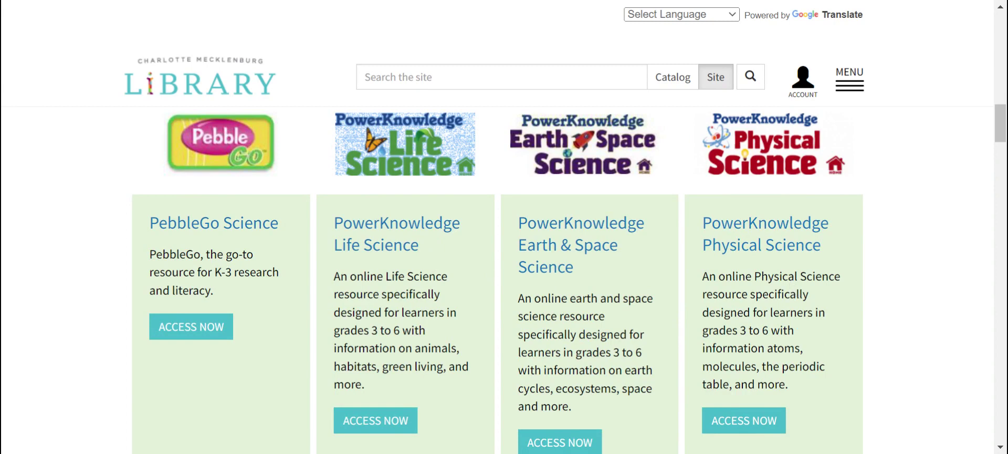
pyautogui.scroll(-3, 770, 288)
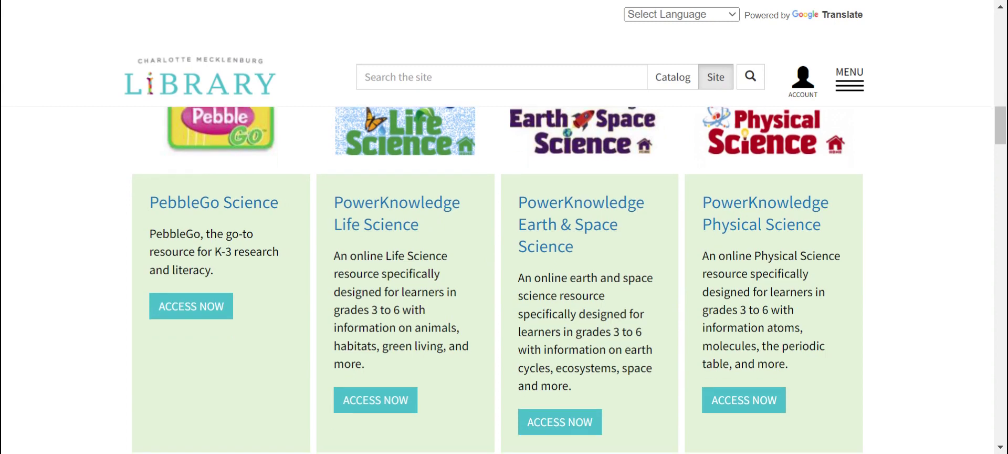
pyautogui.scroll(-4, 771, 288)
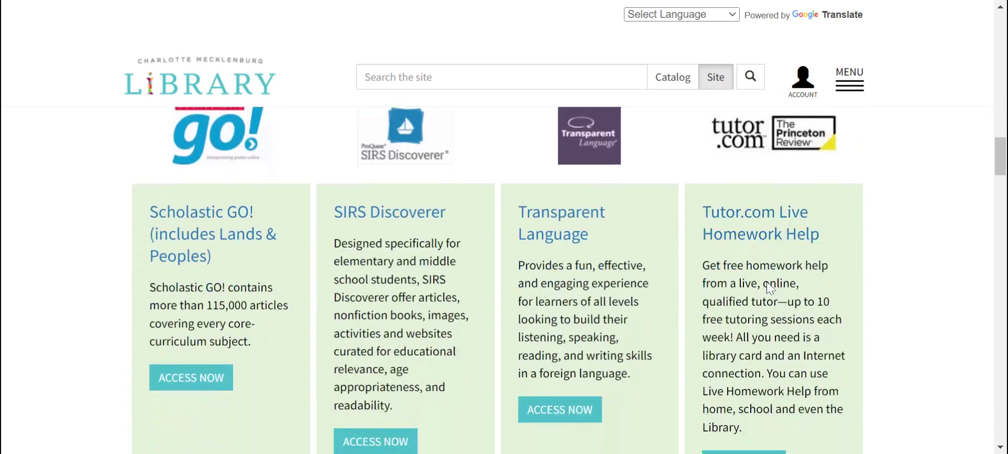
pyautogui.scroll(-4, 219, 271)
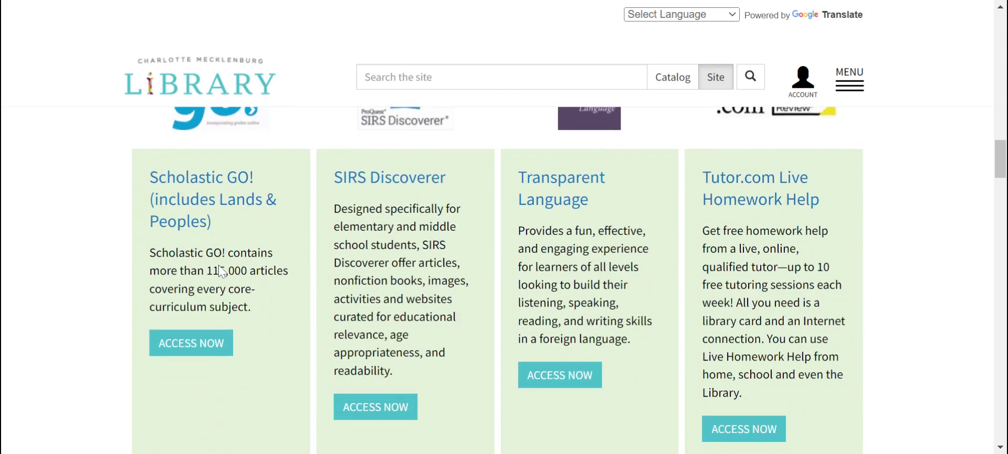
pyautogui.scroll(4, 428, 258)
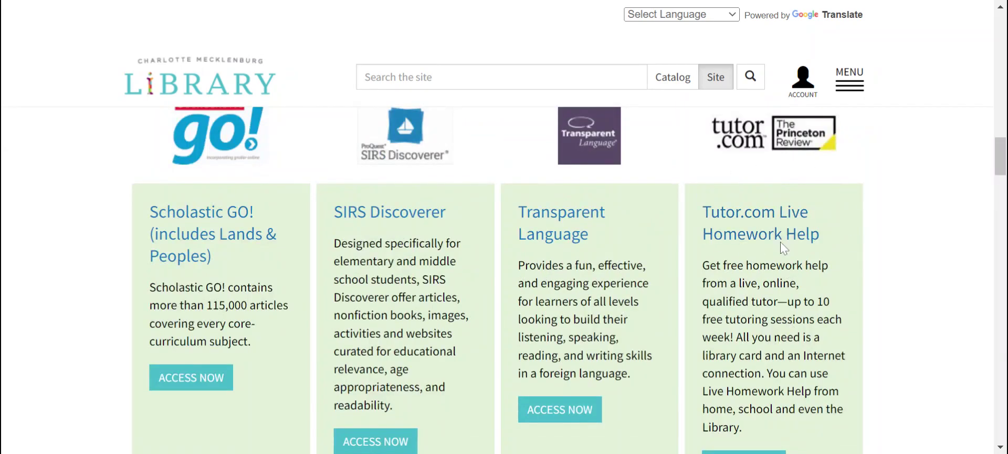
pyautogui.scroll(-2, 701, 308)
pyautogui.scroll(-5, 701, 308)
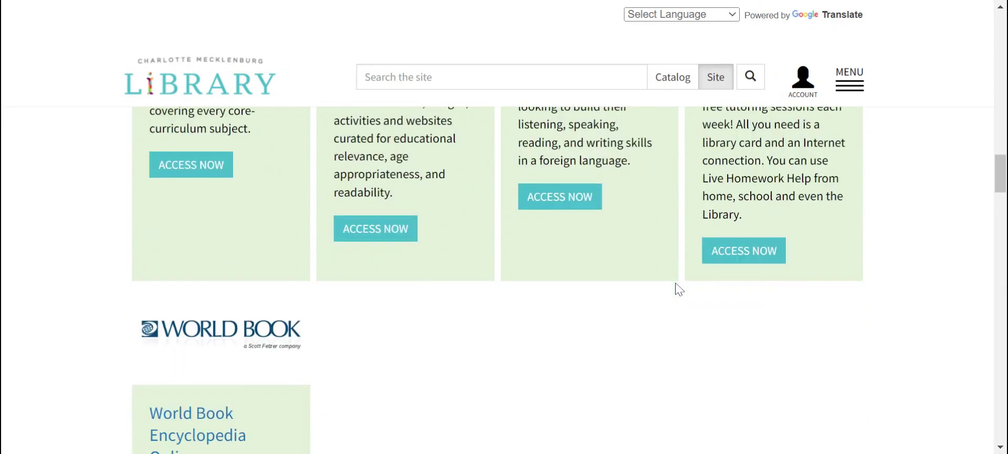
pyautogui.scroll(20, 588, 332)
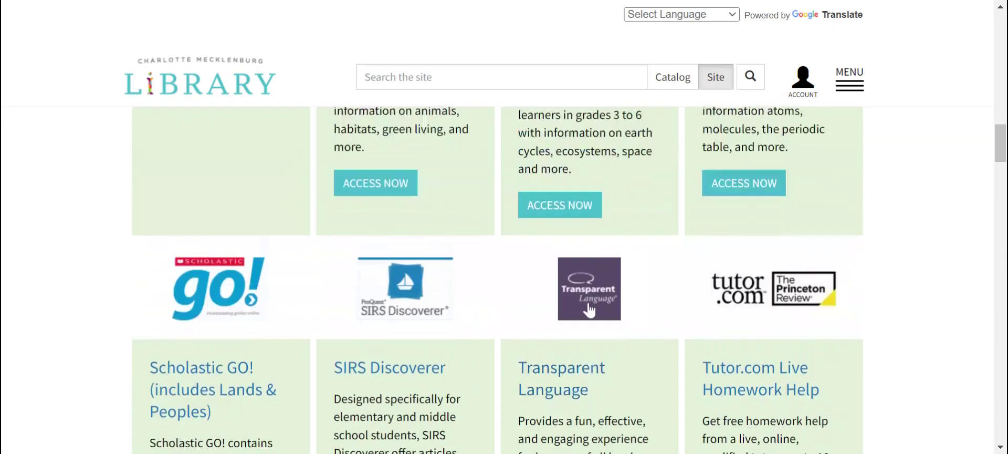
pyautogui.scroll(5, 584, 295)
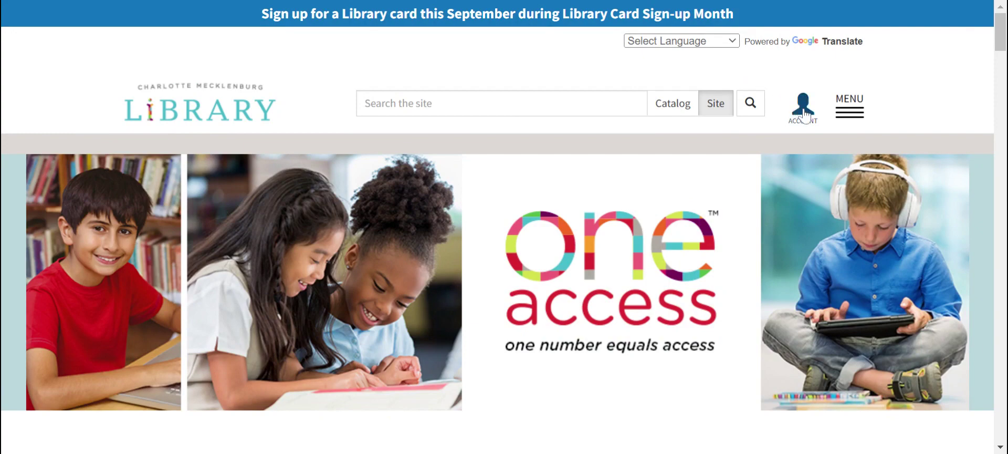
# Step: Go to the library account sign-in to bring up the MyCML welcome dialog
pyautogui.click(807, 116)
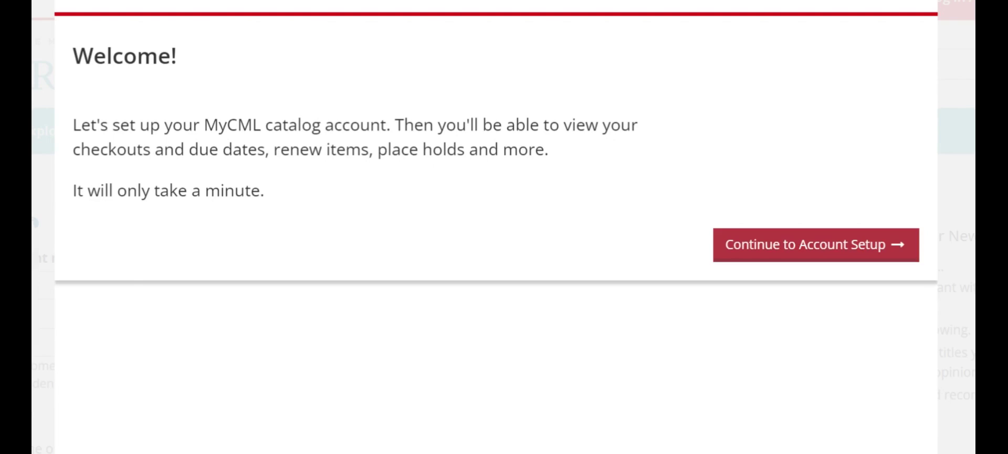
# Step: Start account setup and pass the information check with email and birth date blank
pyautogui.click(815, 247)
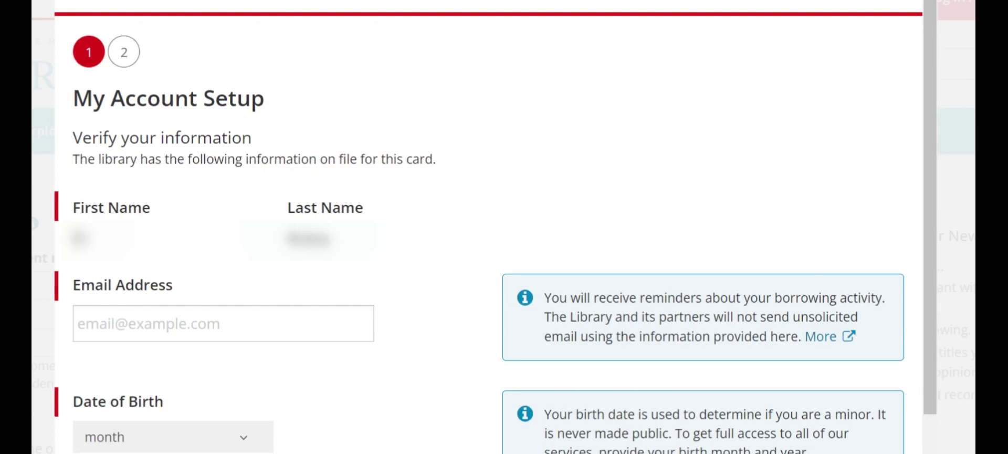
pyautogui.scroll(-2, 488, 262)
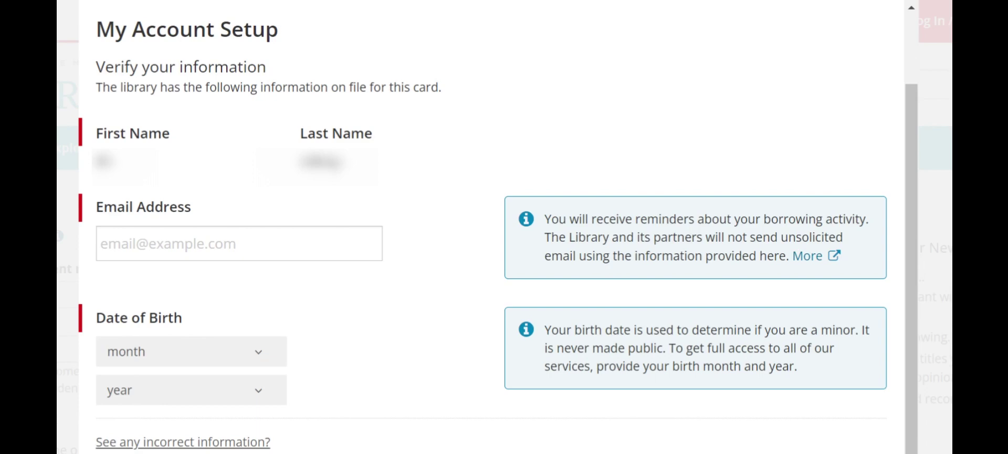
pyautogui.click(836, 449)
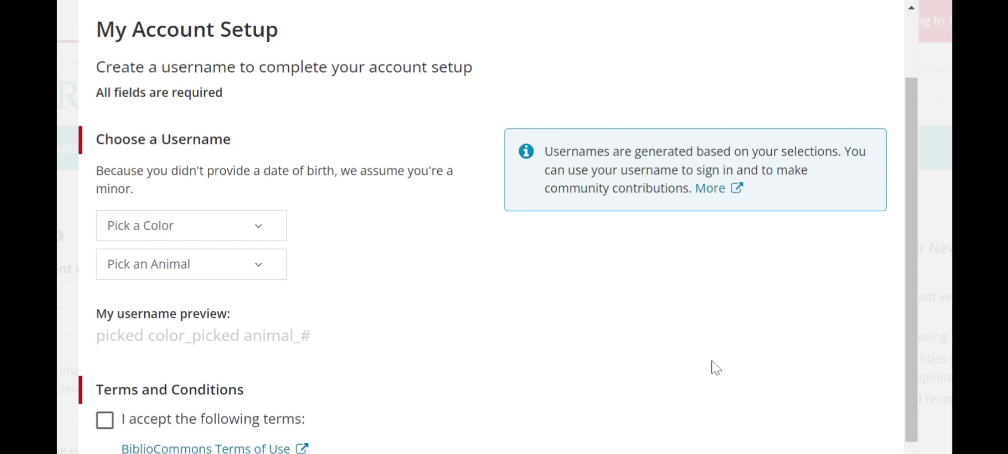
# Step: Build the username from colour maroon and animal owl
pyautogui.click(266, 226)
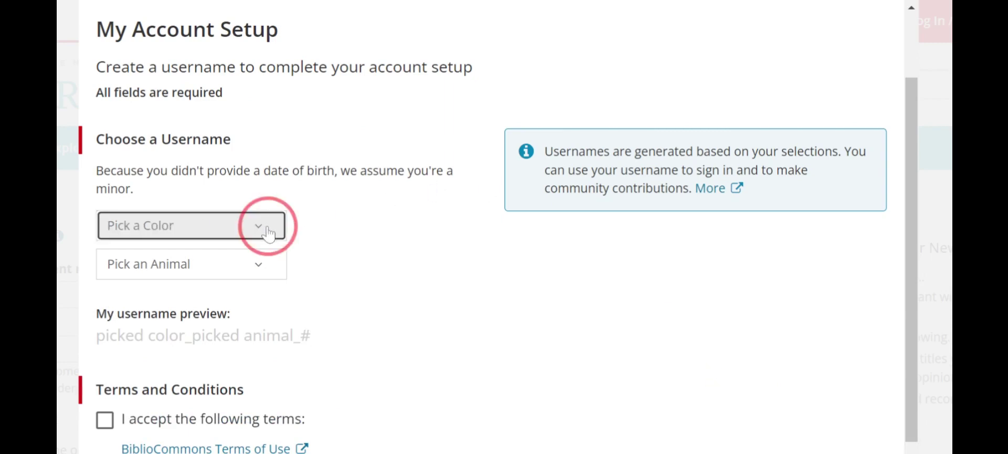
pyautogui.scroll(-4, 214, 331)
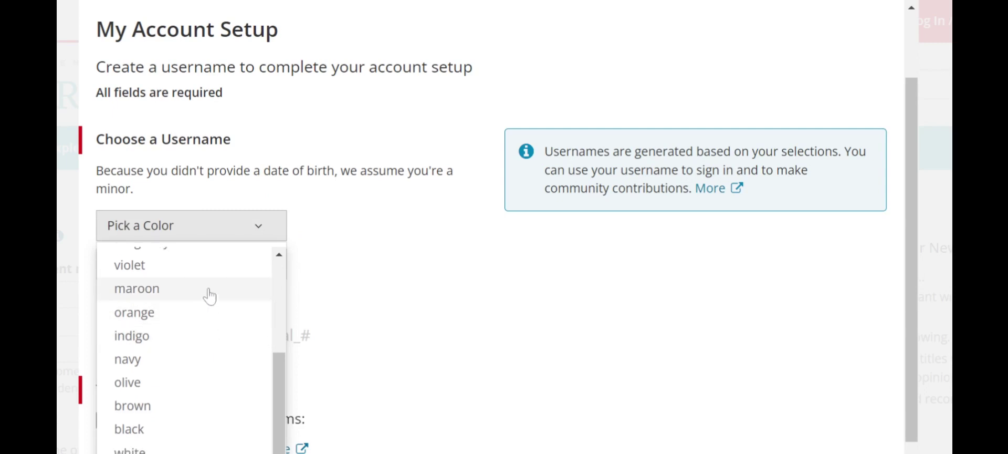
pyautogui.click(209, 288)
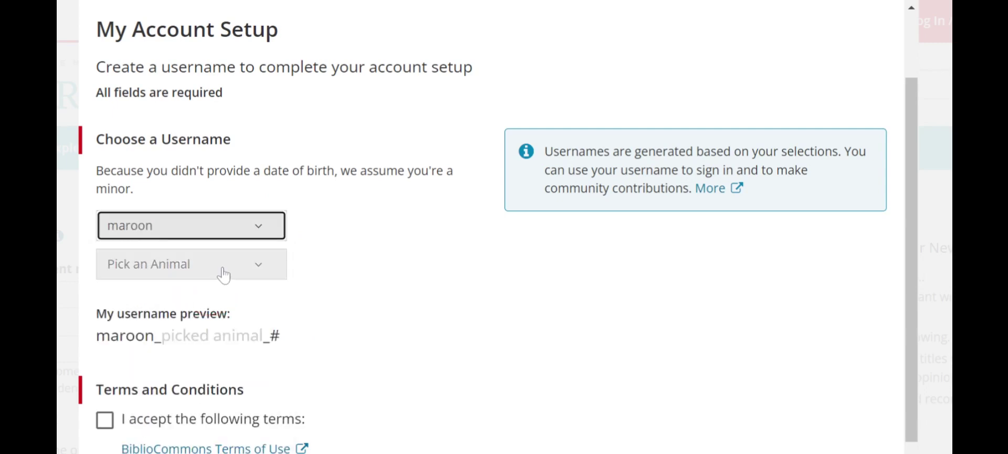
pyautogui.click(233, 276)
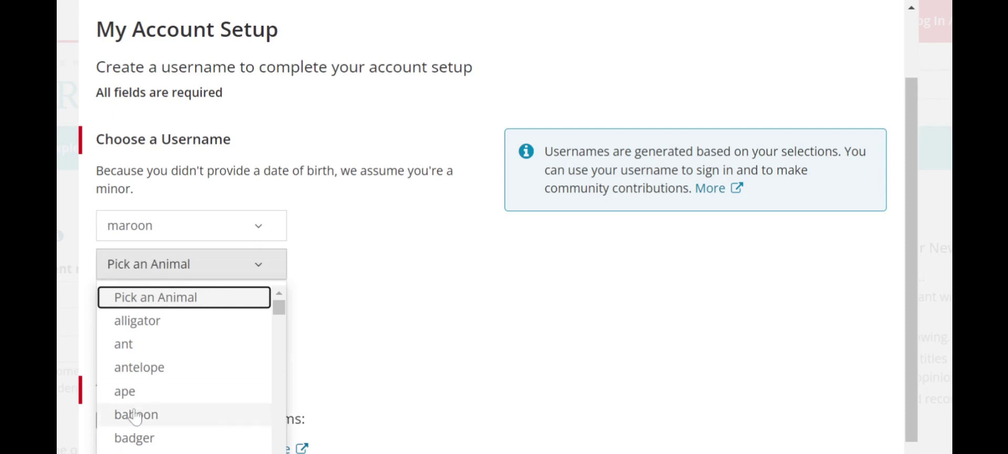
pyautogui.scroll(-2, 147, 399)
pyautogui.scroll(-10, 153, 386)
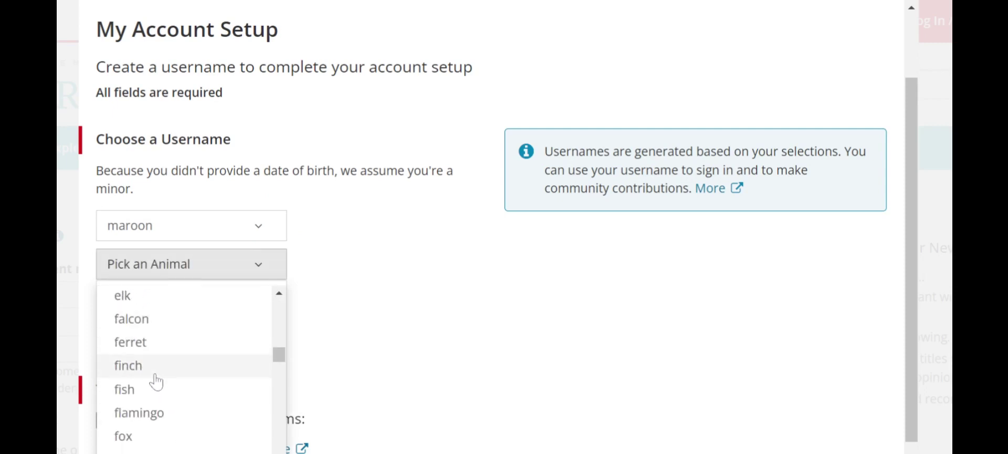
pyautogui.scroll(-10, 157, 388)
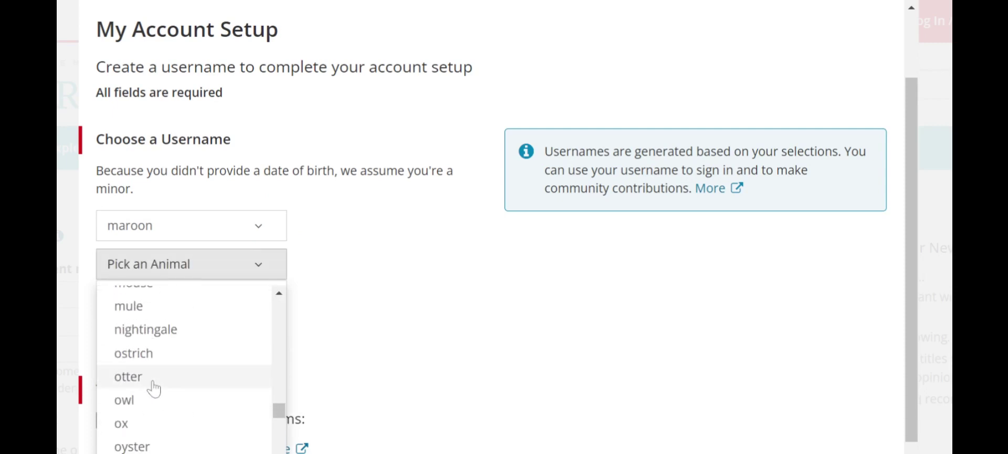
pyautogui.click(161, 401)
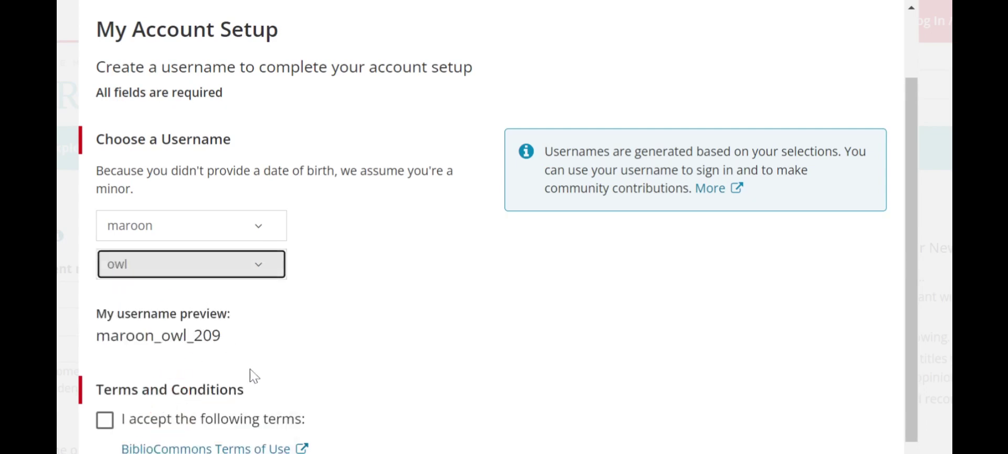
# Step: Accept the terms and submit the account setup
pyautogui.click(105, 424)
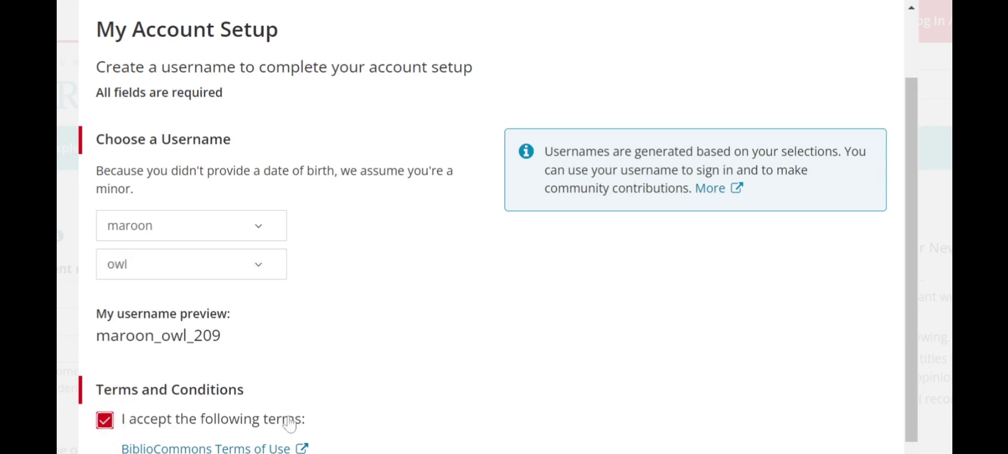
pyautogui.scroll(-1, 583, 386)
pyautogui.scroll(-1, 583, 385)
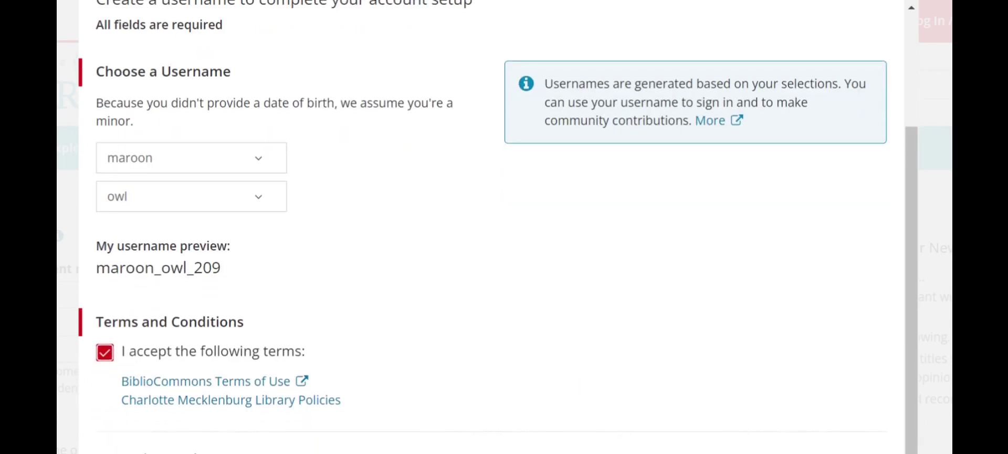
pyautogui.click(774, 450)
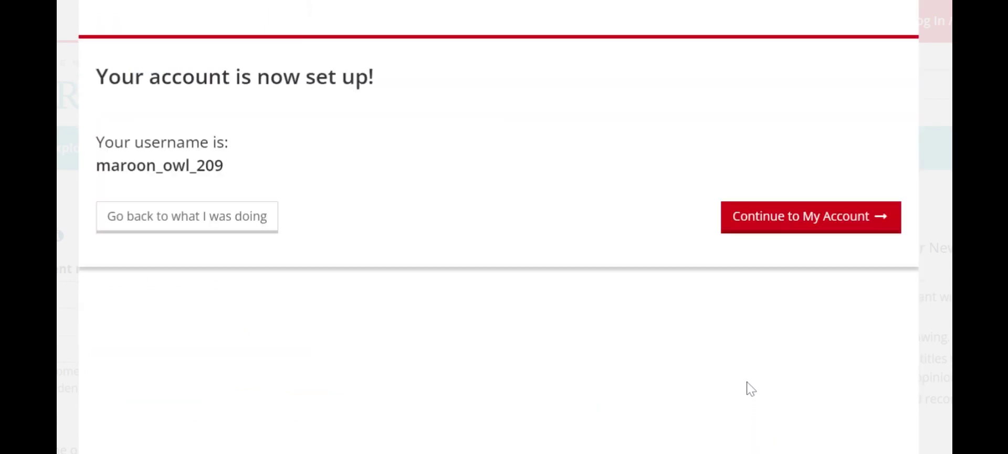
# Step: Continue into the account and review the 'Welcome to your New Catalog!' page settings
pyautogui.click(781, 223)
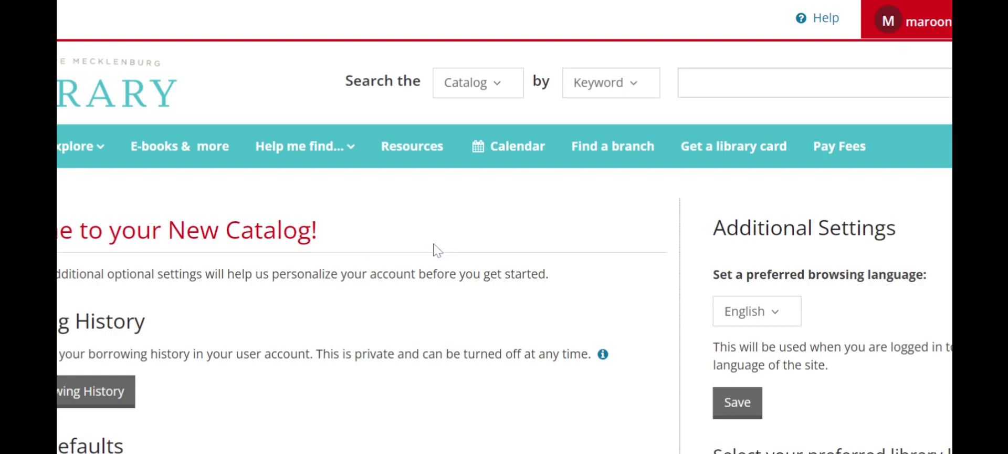
pyautogui.scroll(-10, 434, 250)
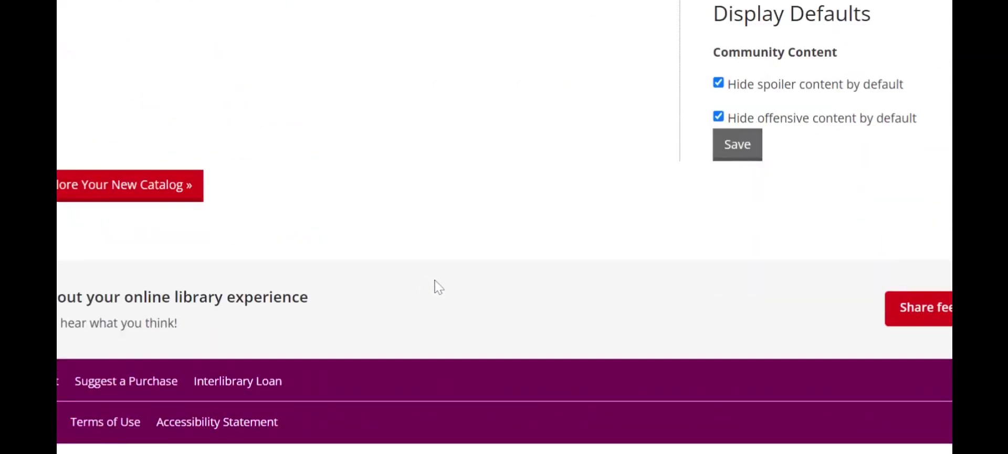
pyautogui.scroll(10, 434, 285)
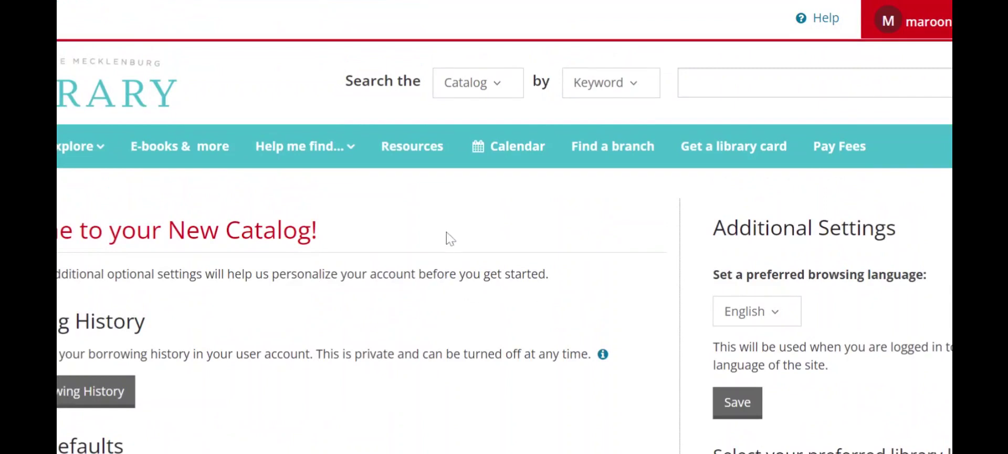